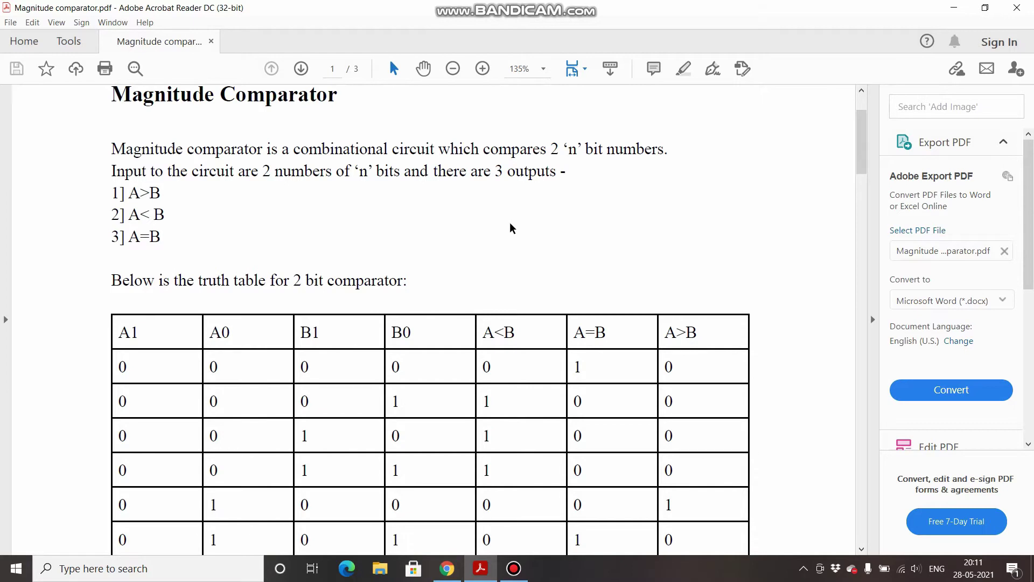
Step: Review the magnitude comparator introduction and read through the full truth table for the 2 bit comparator
{"action": "scroll", "coordinate": [510, 238], "scroll_direction": "down", "scroll_amount": 2}
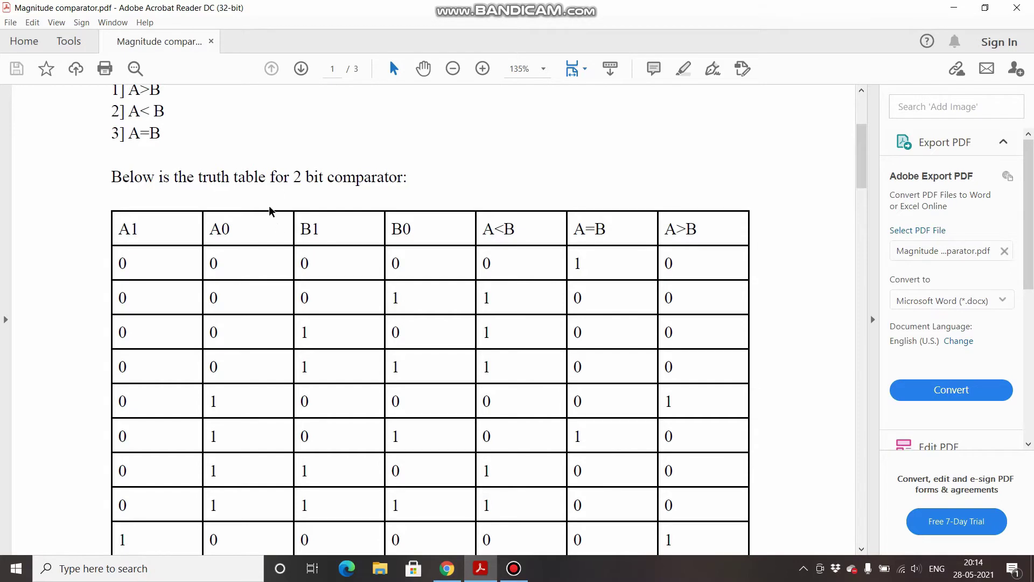
{"action": "scroll", "coordinate": [273, 212], "scroll_direction": "down", "scroll_amount": 2}
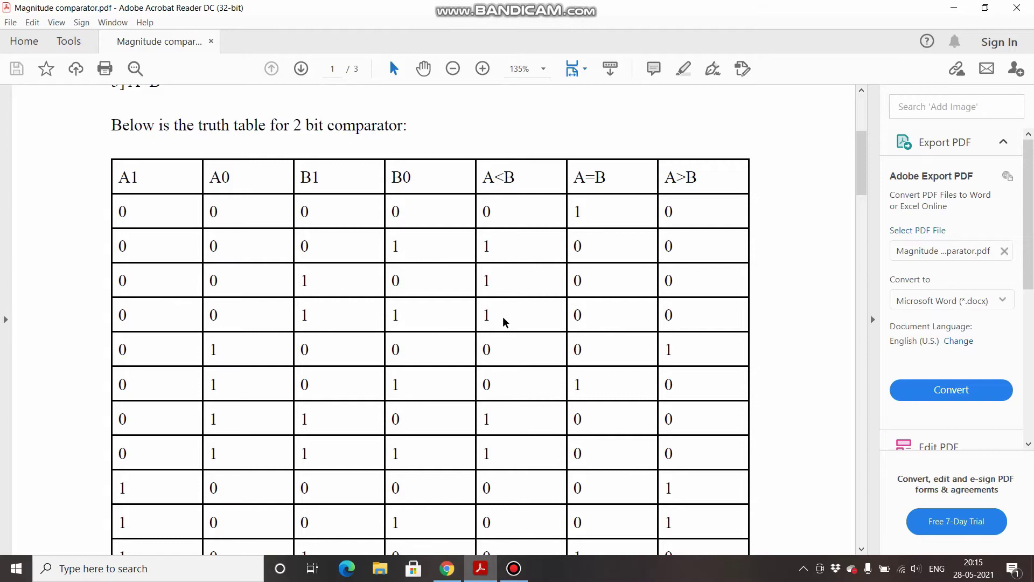
{"action": "scroll", "coordinate": [502, 316], "scroll_direction": "down", "scroll_amount": 1}
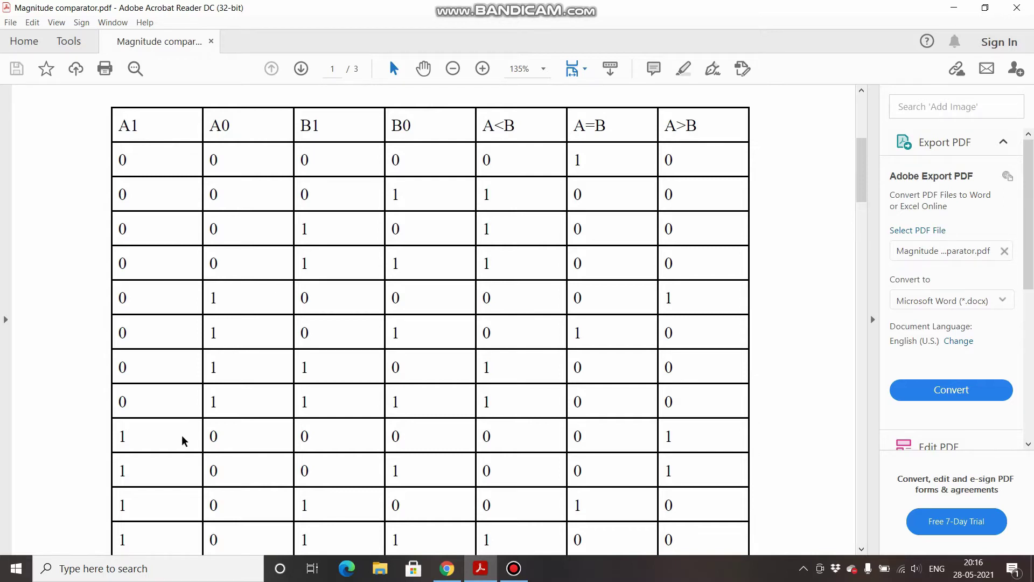
{"action": "scroll", "coordinate": [182, 435], "scroll_direction": "down", "scroll_amount": 2}
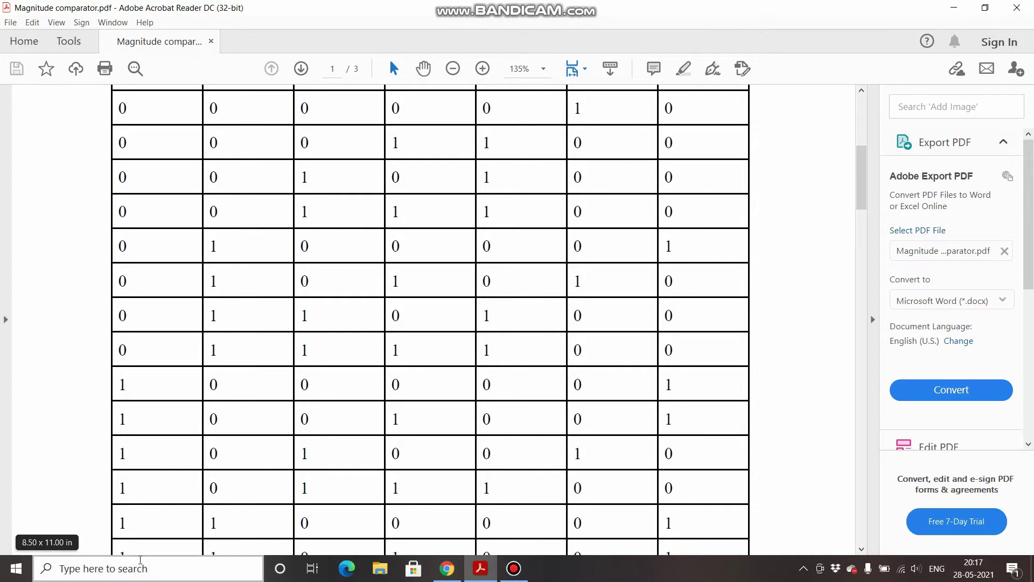
{"action": "scroll", "coordinate": [157, 418], "scroll_direction": "down", "scroll_amount": 3}
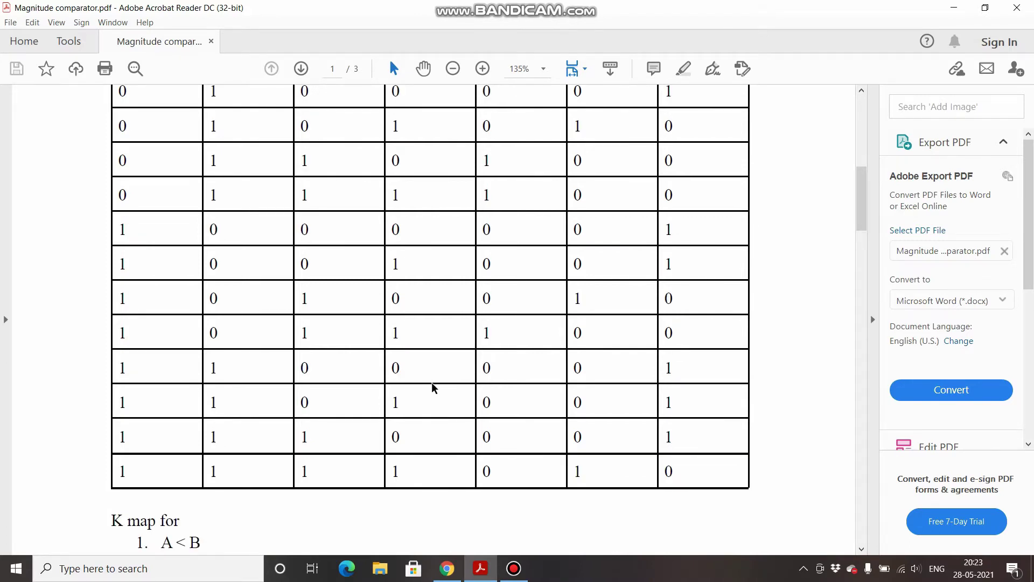
Step: In the A<B K-map, highlight the four 1s in rows 00–01, columns 11–10, and the row 00 pair in columns 01–11
{"action": "scroll", "coordinate": [446, 361], "scroll_direction": "down", "scroll_amount": 9}
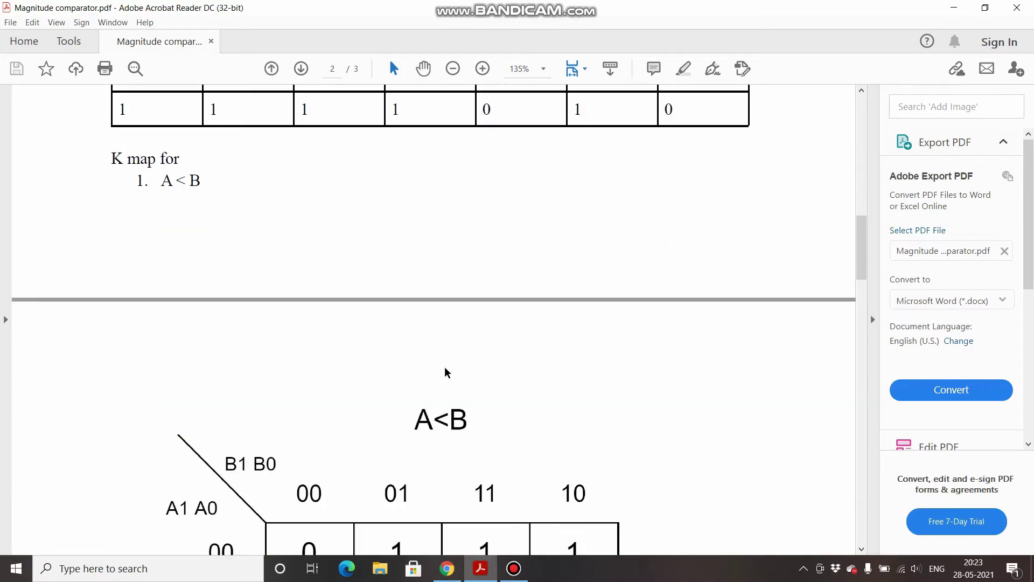
{"action": "scroll", "coordinate": [444, 367], "scroll_direction": "down", "scroll_amount": 3}
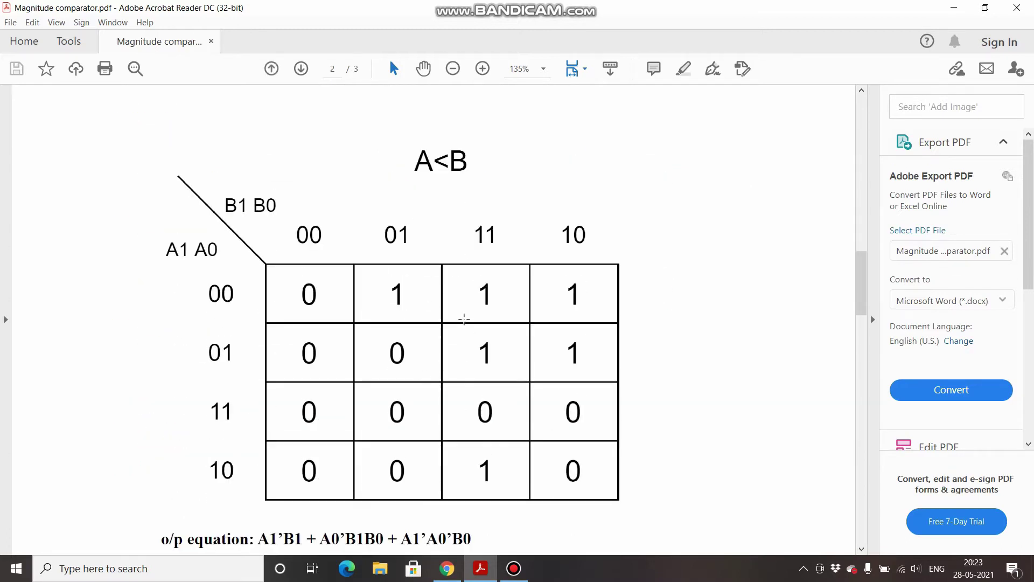
{"action": "scroll", "coordinate": [460, 331], "scroll_direction": "down", "scroll_amount": 1}
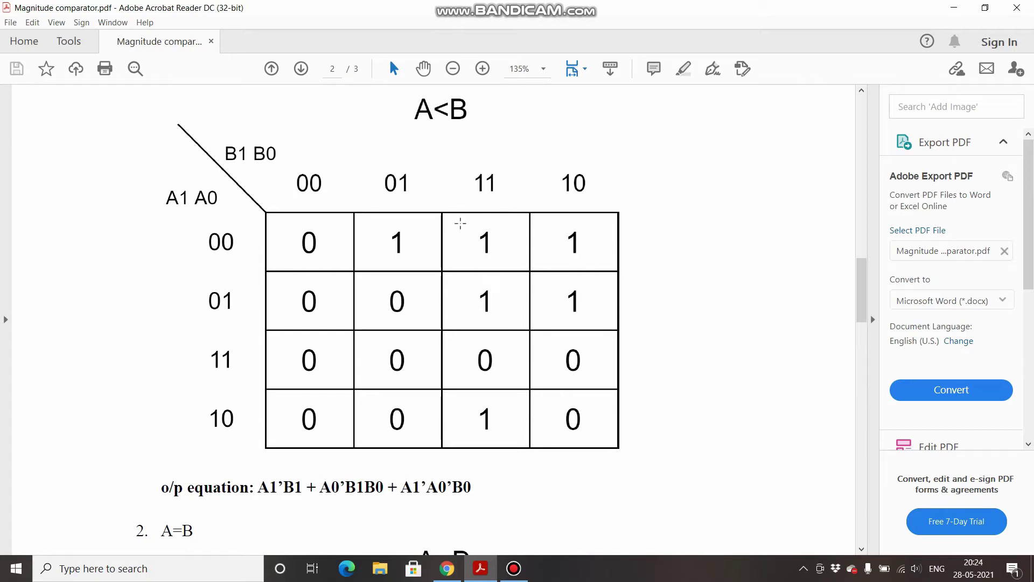
{"action": "left_click_drag", "start_coordinate": [460, 223], "coordinate": [603, 326]}
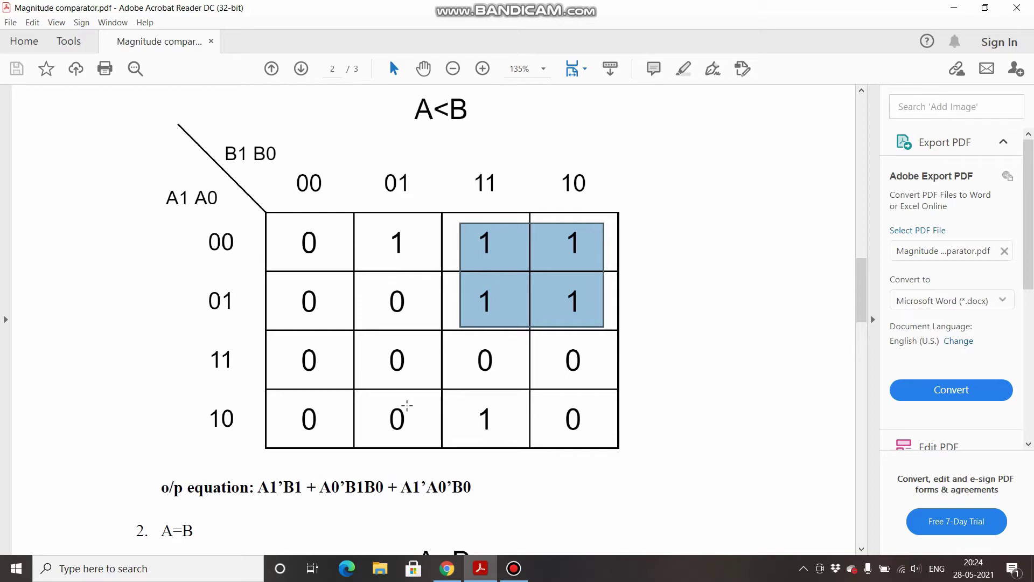
{"action": "left_click", "coordinate": [269, 491]}
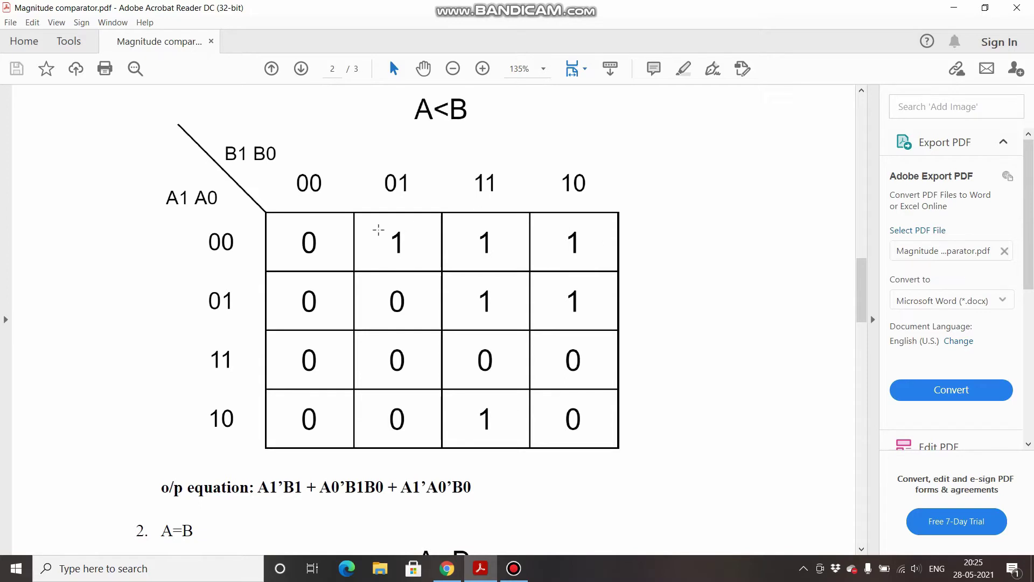
{"action": "left_click_drag", "start_coordinate": [382, 227], "coordinate": [512, 270]}
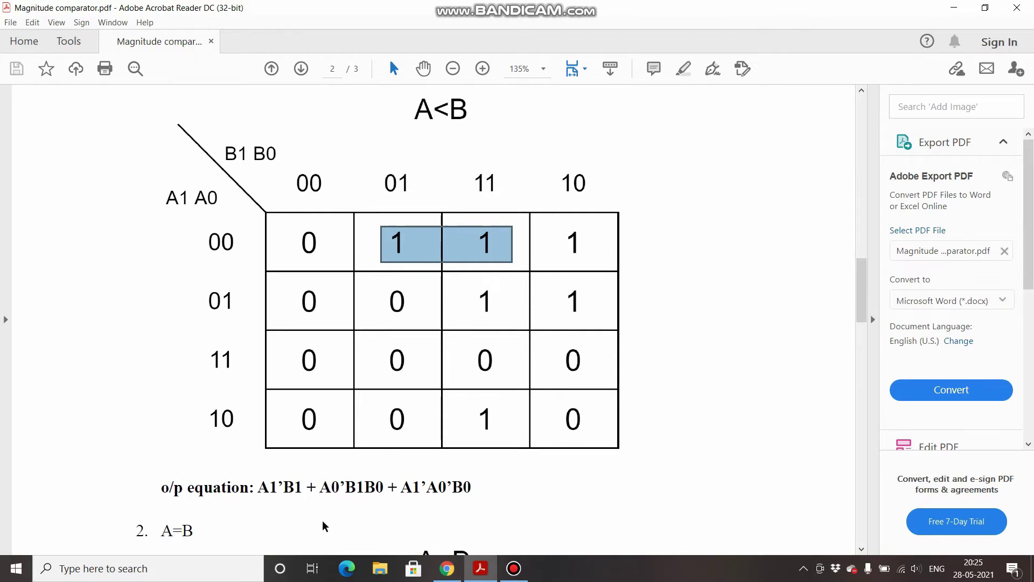
{"action": "left_click", "coordinate": [467, 481]}
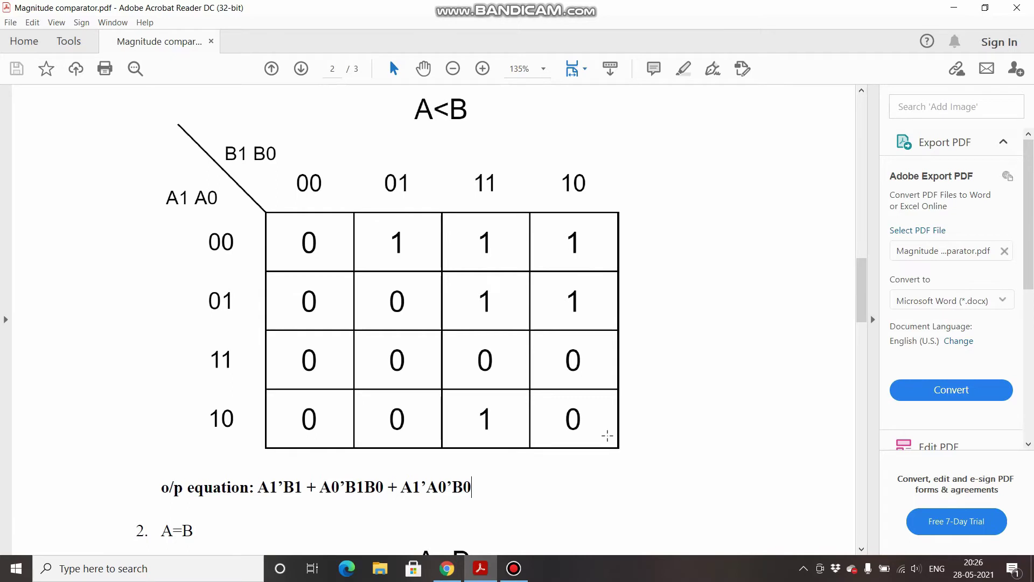
Step: Examine the A=B K-map and the expressions written beneath it
{"action": "scroll", "coordinate": [596, 435], "scroll_direction": "down", "scroll_amount": 5}
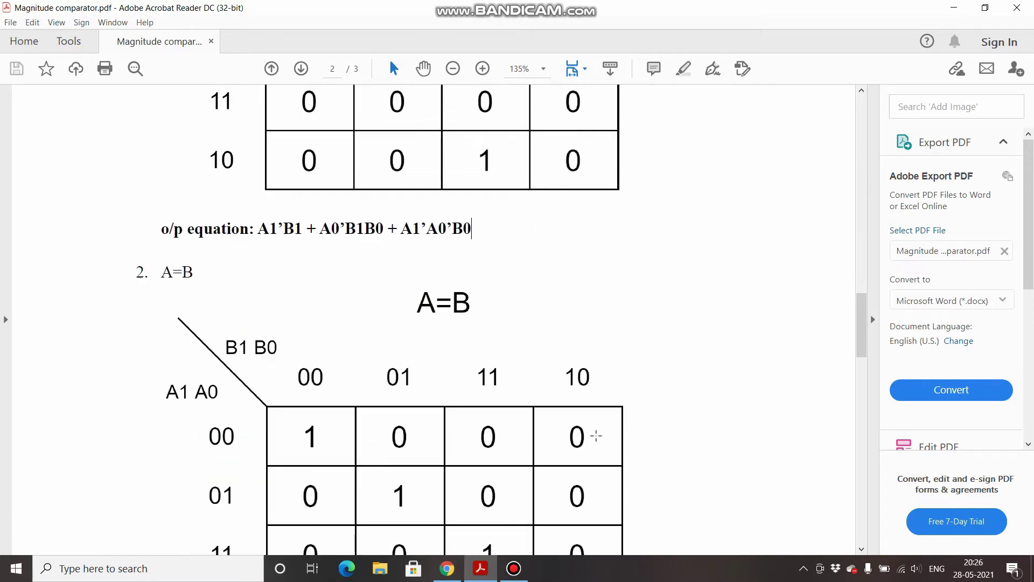
{"action": "scroll", "coordinate": [597, 435], "scroll_direction": "down", "scroll_amount": 3}
{"action": "scroll", "coordinate": [597, 435], "scroll_direction": "up", "scroll_amount": 1}
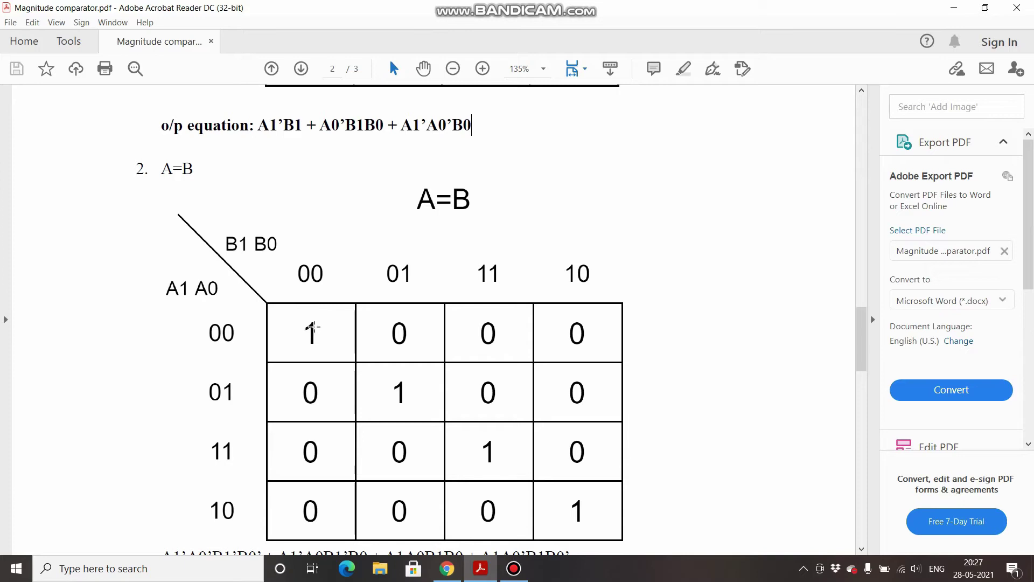
{"action": "scroll", "coordinate": [327, 337], "scroll_direction": "down", "scroll_amount": 1}
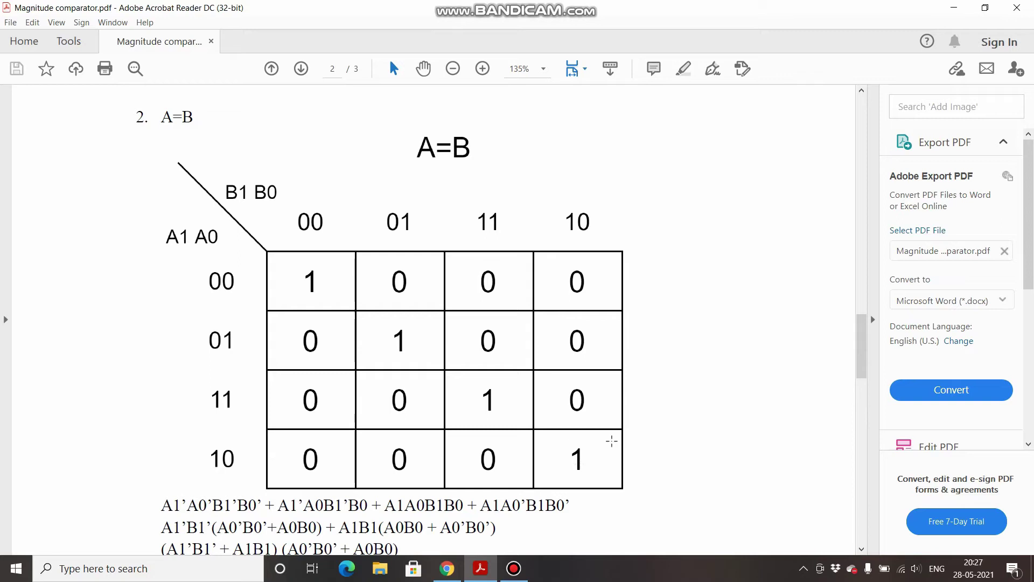
{"action": "scroll", "coordinate": [611, 441], "scroll_direction": "down", "scroll_amount": 2}
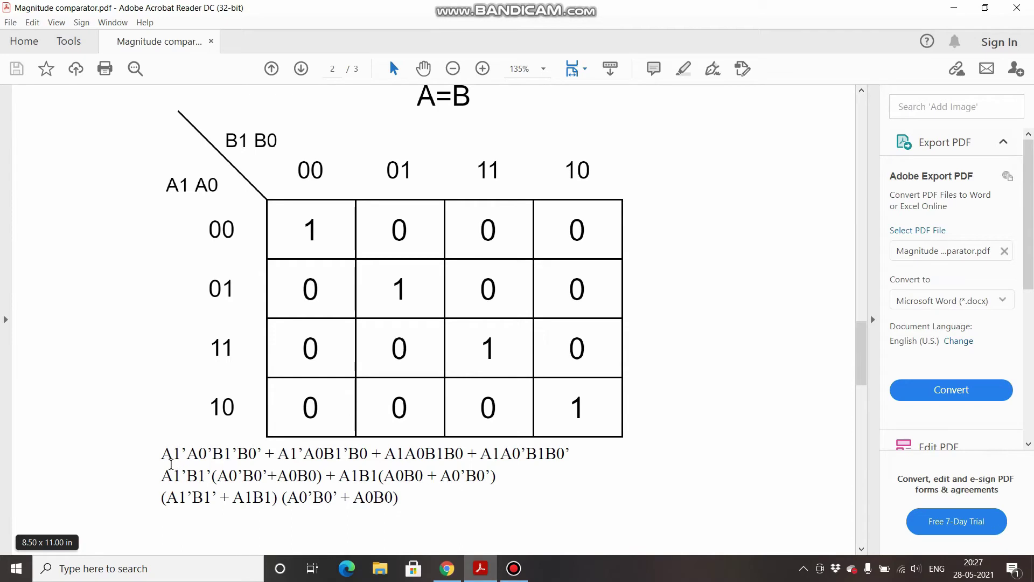
Step: Highlight the first two product terms of the A=B expression and follow its simplification to the xnor output equation
{"action": "left_click_drag", "start_coordinate": [164, 453], "coordinate": [238, 454]}
{"action": "left_click", "coordinate": [243, 524]}
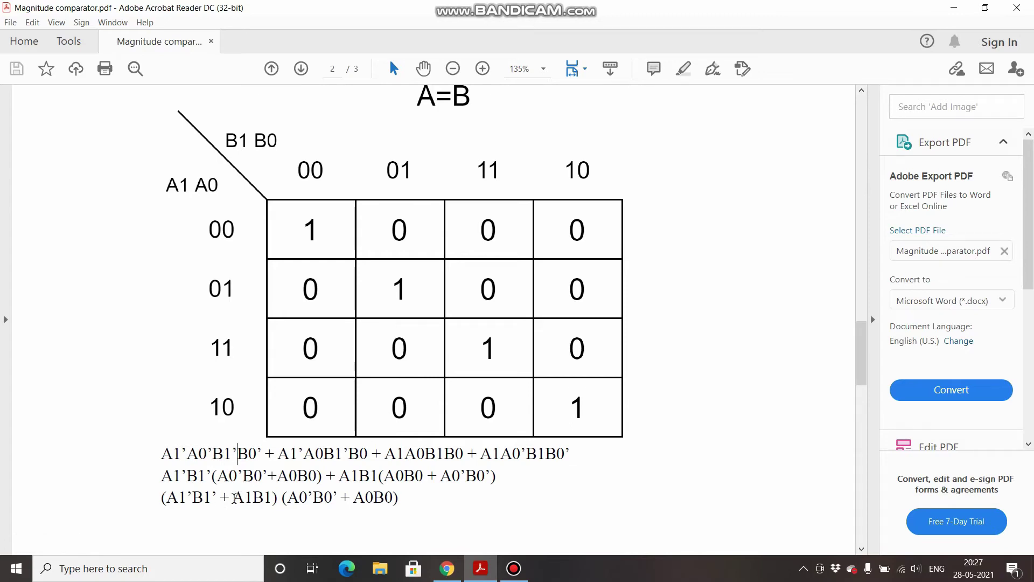
{"action": "left_click", "coordinate": [230, 497]}
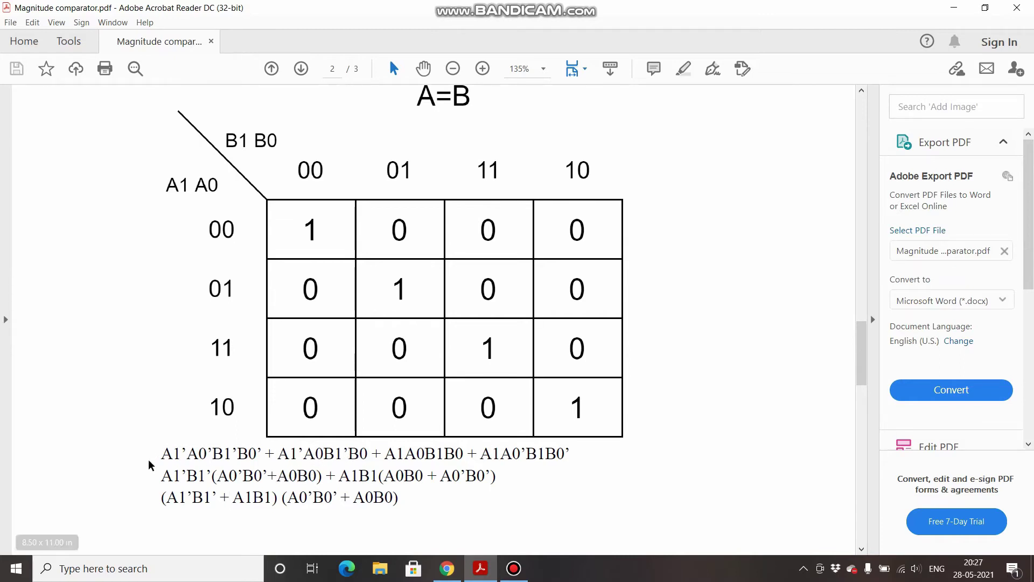
{"action": "left_click_drag", "start_coordinate": [160, 452], "coordinate": [368, 455]}
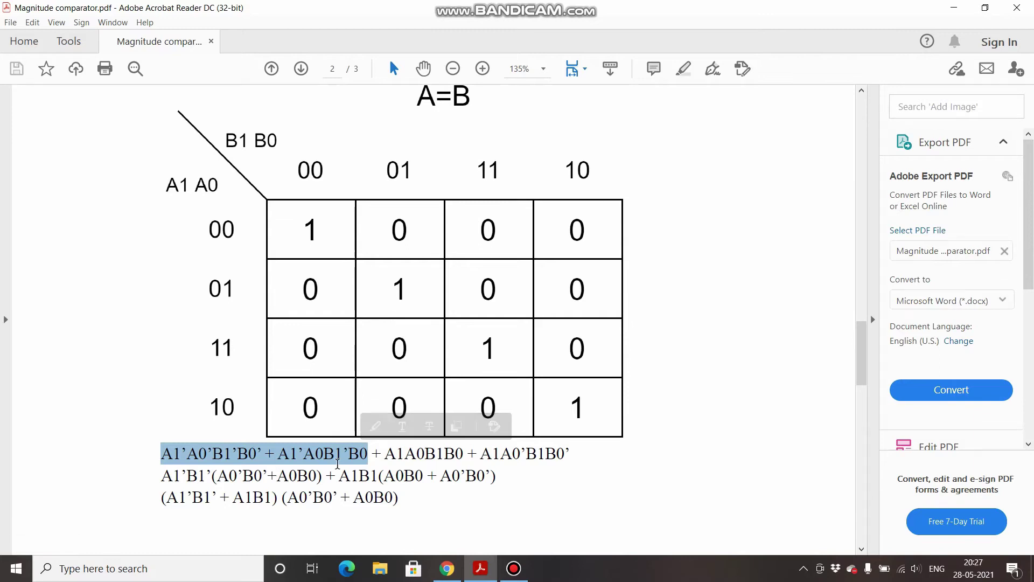
{"action": "left_click", "coordinate": [268, 502]}
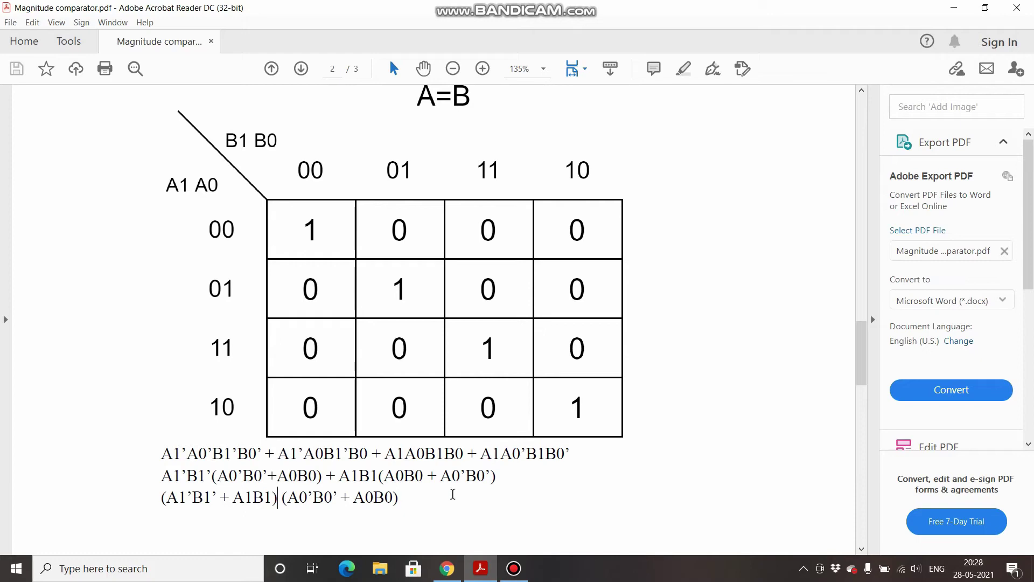
{"action": "scroll", "coordinate": [311, 529], "scroll_direction": "down", "scroll_amount": 2}
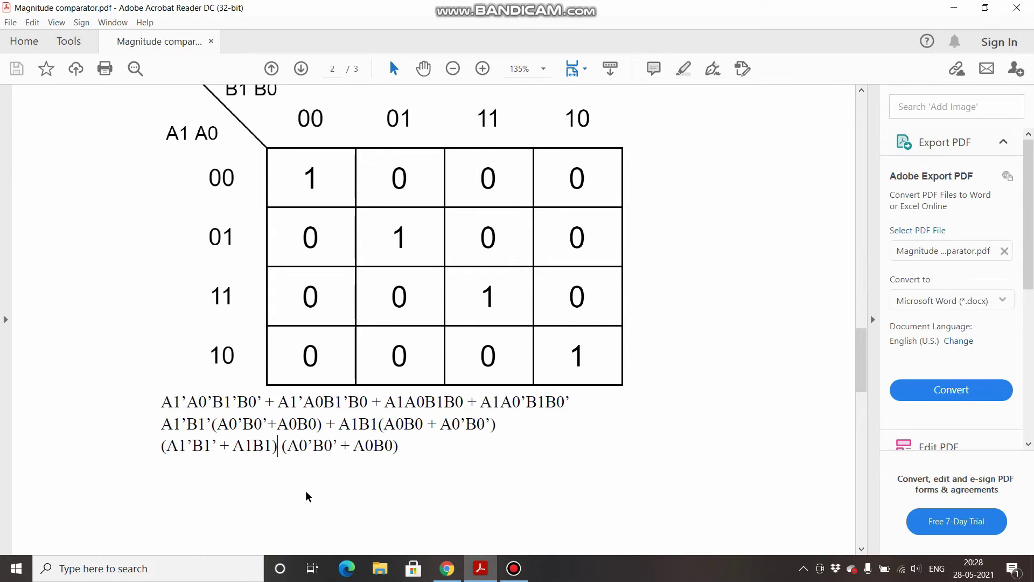
{"action": "scroll", "coordinate": [306, 491], "scroll_direction": "down", "scroll_amount": 5}
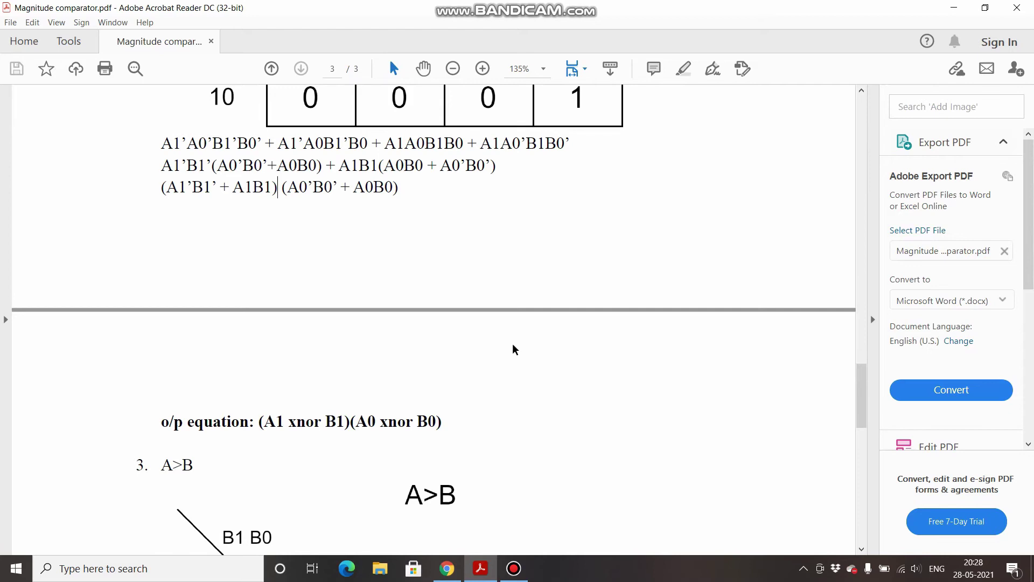
Step: In the A>B K-map, highlight the four 1s in rows 11–10, columns 00–01, and the column 00 pair in rows 01–11
{"action": "scroll", "coordinate": [512, 343], "scroll_direction": "down", "scroll_amount": 6}
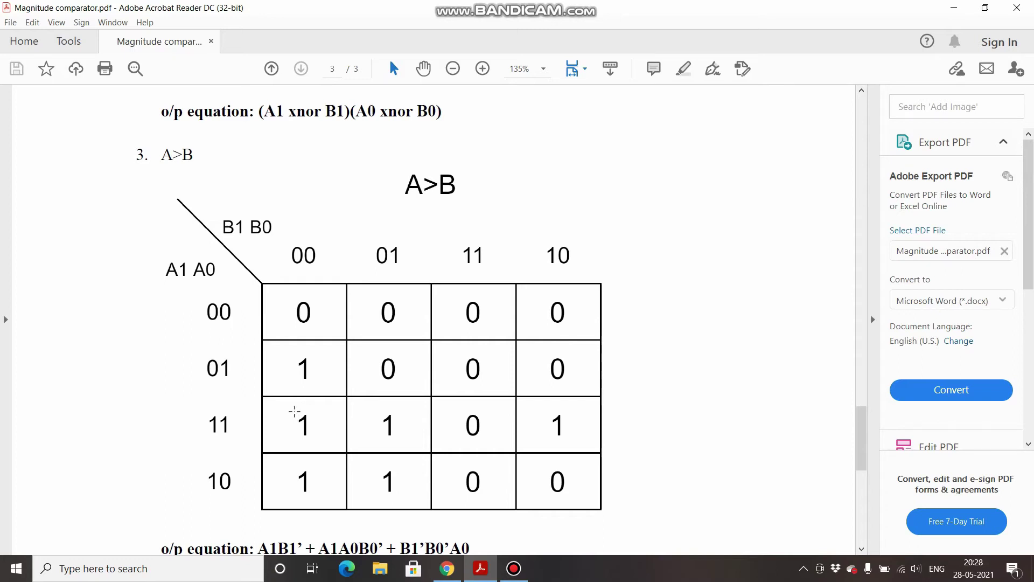
{"action": "scroll", "coordinate": [295, 411], "scroll_direction": "down", "scroll_amount": 2}
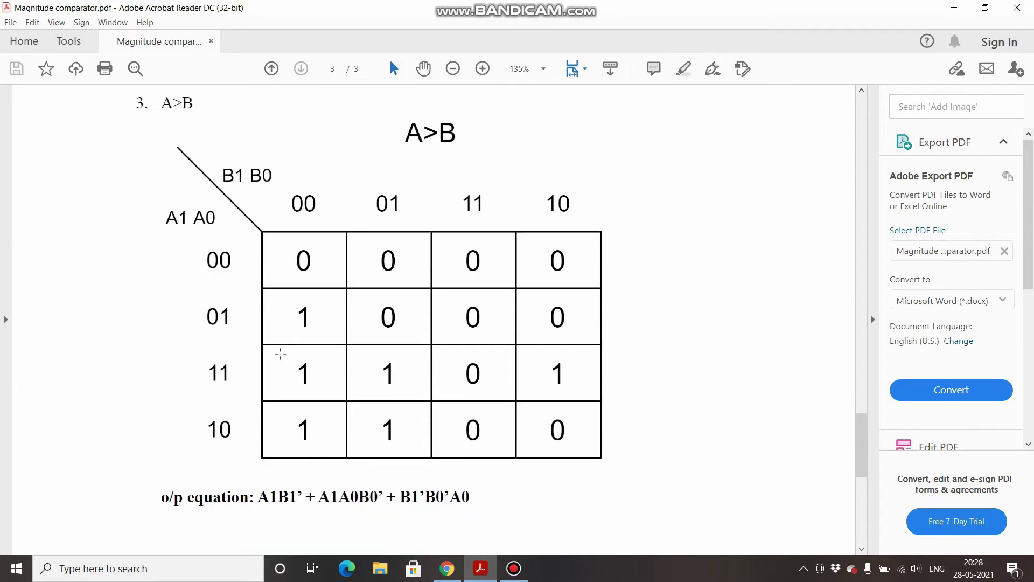
{"action": "left_click_drag", "start_coordinate": [281, 353], "coordinate": [410, 448]}
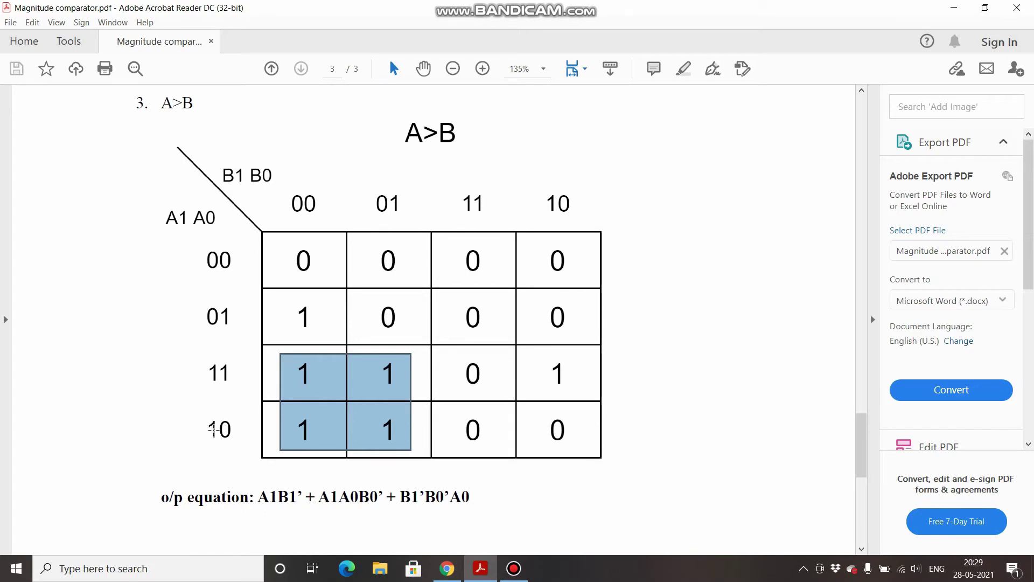
{"action": "left_click", "coordinate": [292, 516]}
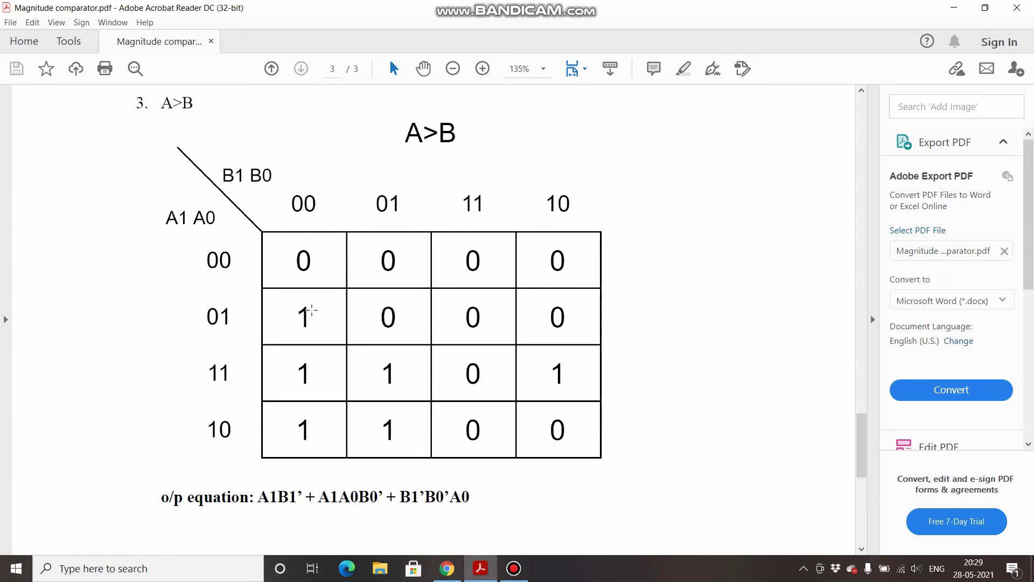
{"action": "left_click_drag", "start_coordinate": [287, 302], "coordinate": [331, 388]}
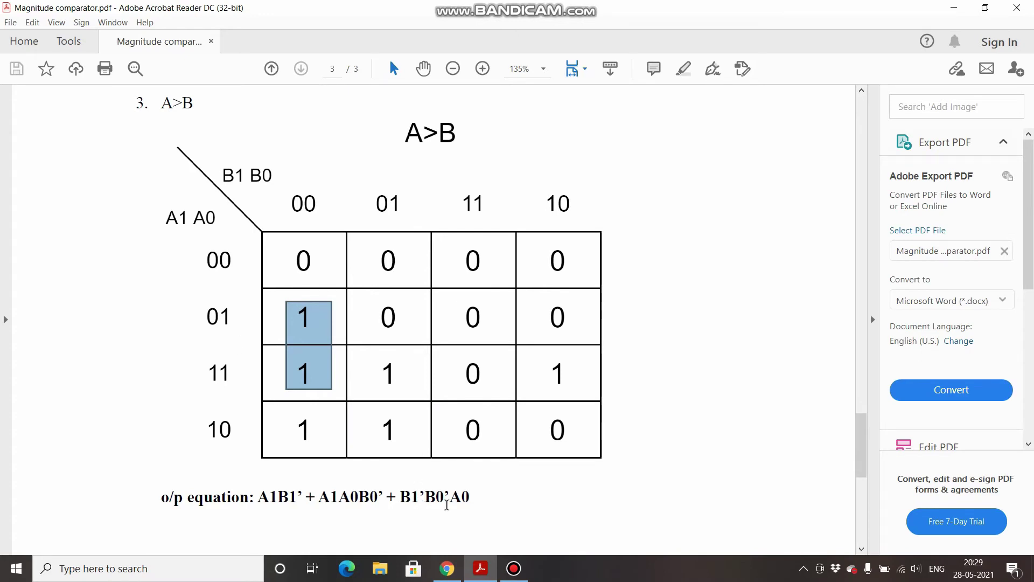
{"action": "left_click", "coordinate": [488, 503]}
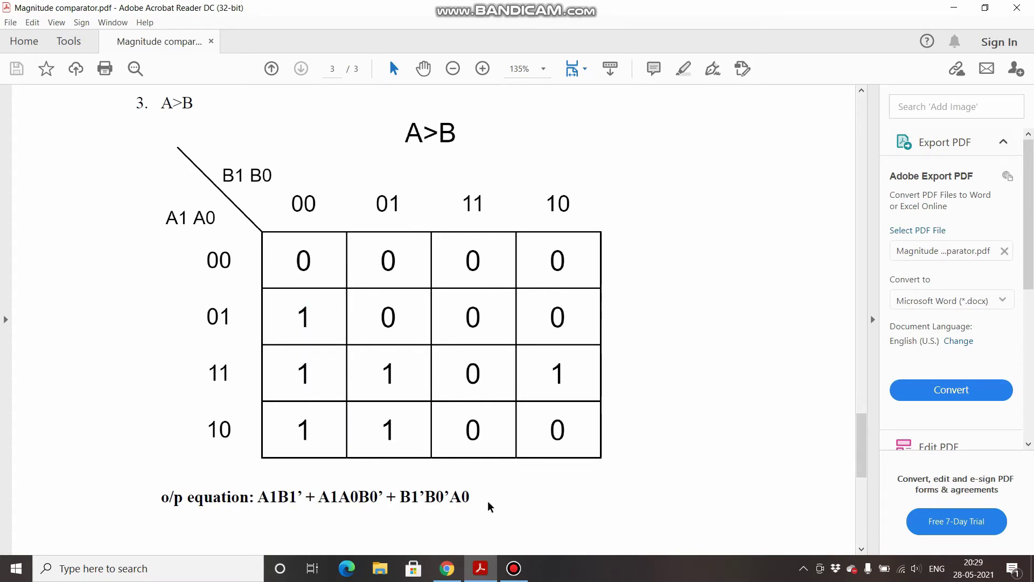
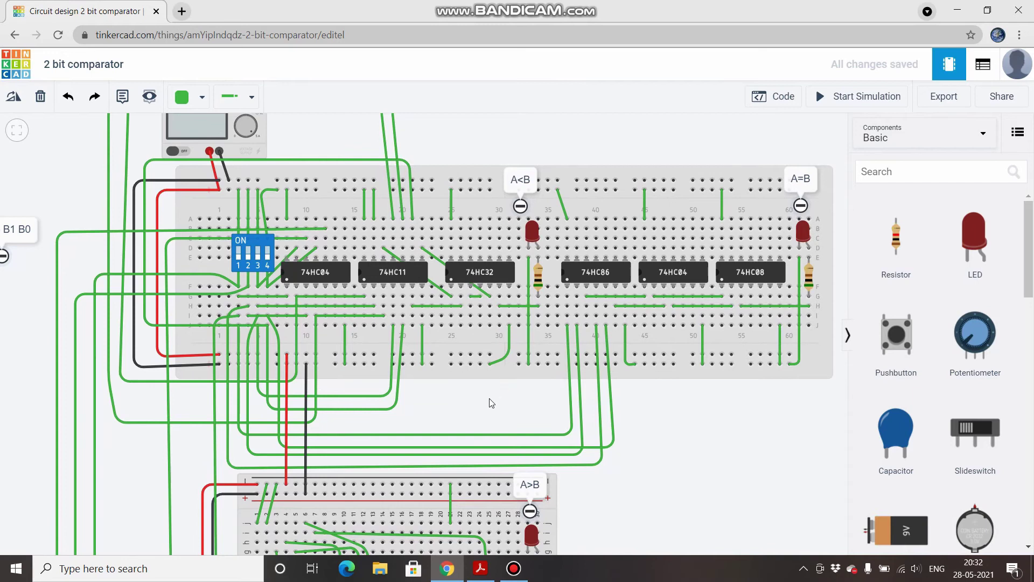
Step: Inspect the 2 bit comparator circuit in Tinkercad, covering both breadboards, the ICs, the output LEDs and the power supply wiring
{"action": "scroll", "coordinate": [469, 378], "scroll_direction": "down", "scroll_amount": 1}
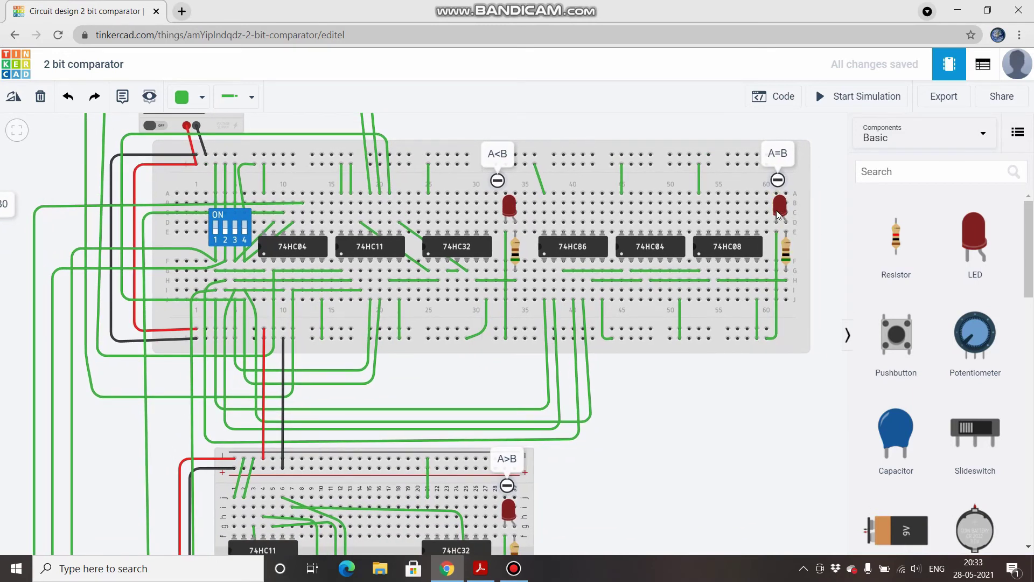
{"action": "left_click_drag", "start_coordinate": [656, 479], "coordinate": [664, 452]}
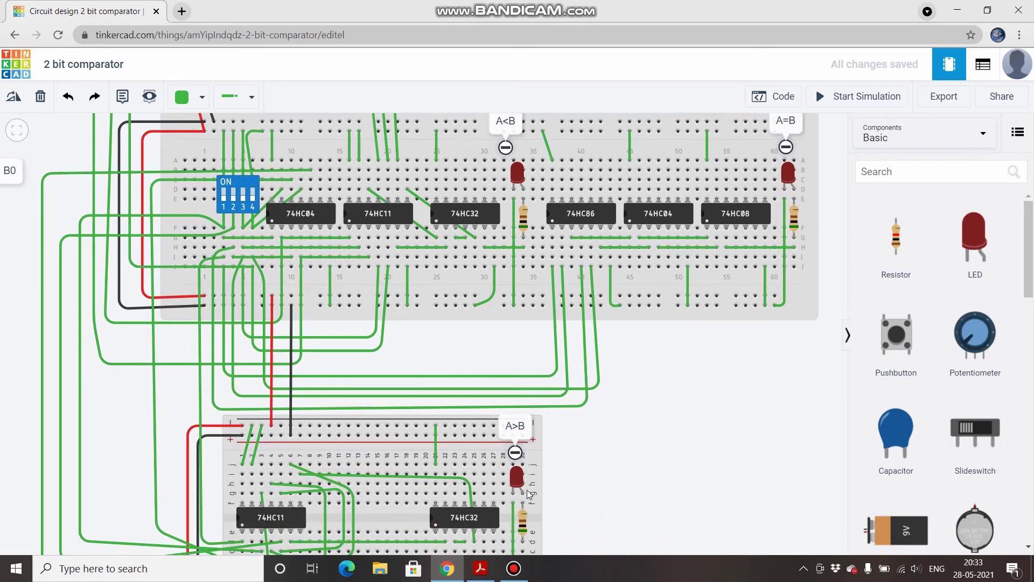
{"action": "left_click_drag", "start_coordinate": [661, 371], "coordinate": [654, 485]}
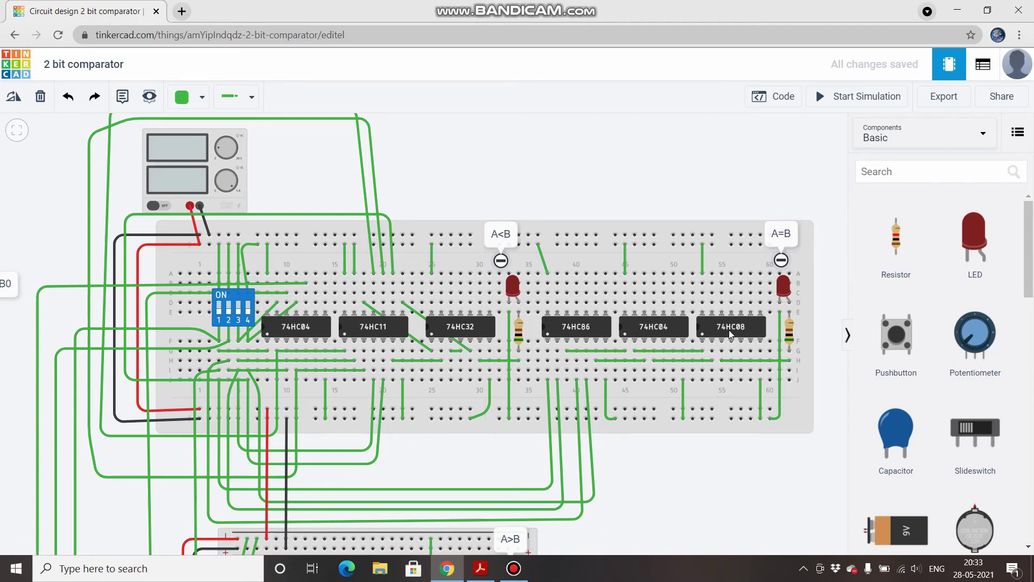
{"action": "left_click_drag", "start_coordinate": [646, 508], "coordinate": [681, 298]}
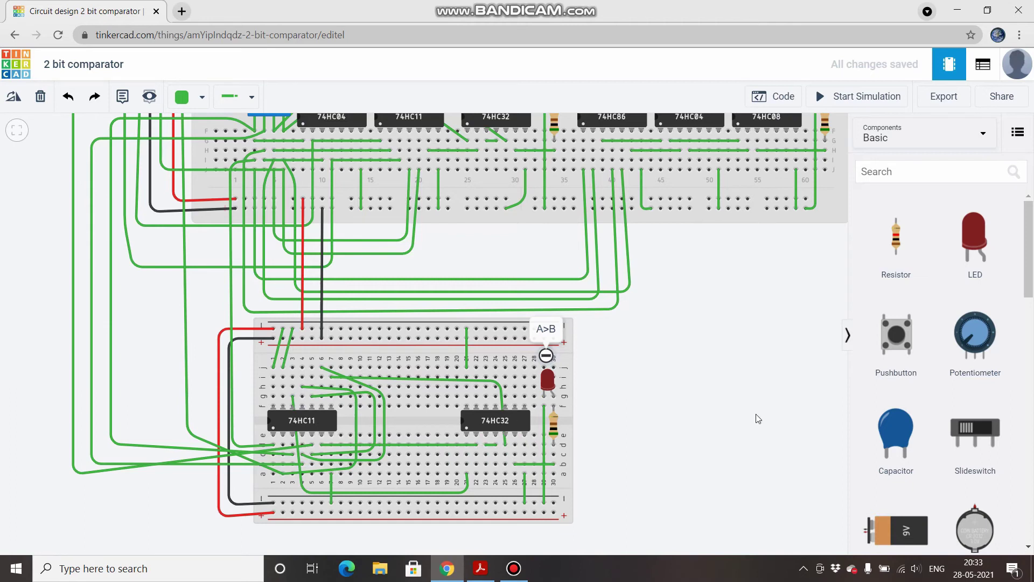
{"action": "left_click_drag", "start_coordinate": [716, 291], "coordinate": [670, 427]}
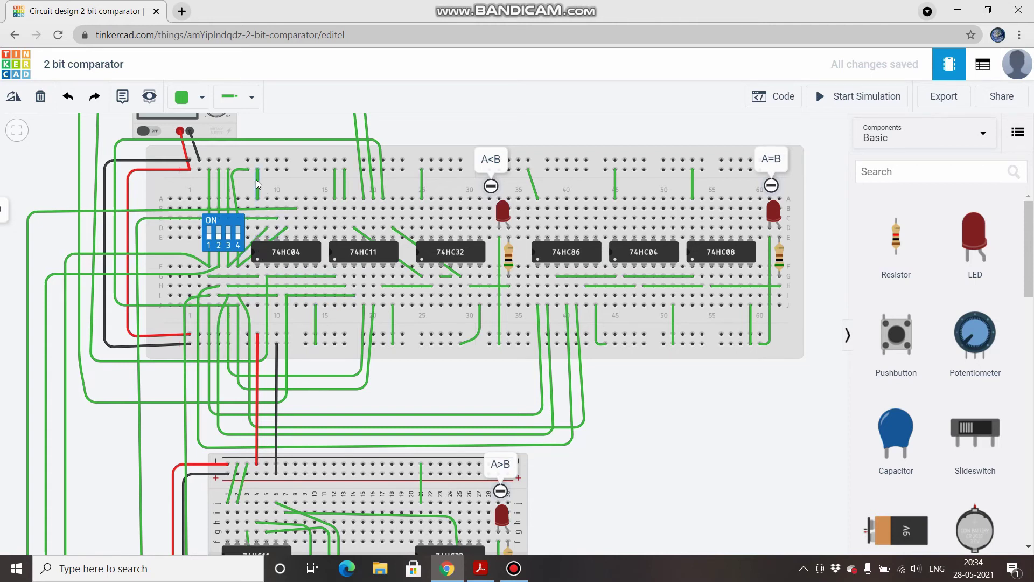
{"action": "left_click_drag", "start_coordinate": [412, 141], "coordinate": [428, 224]}
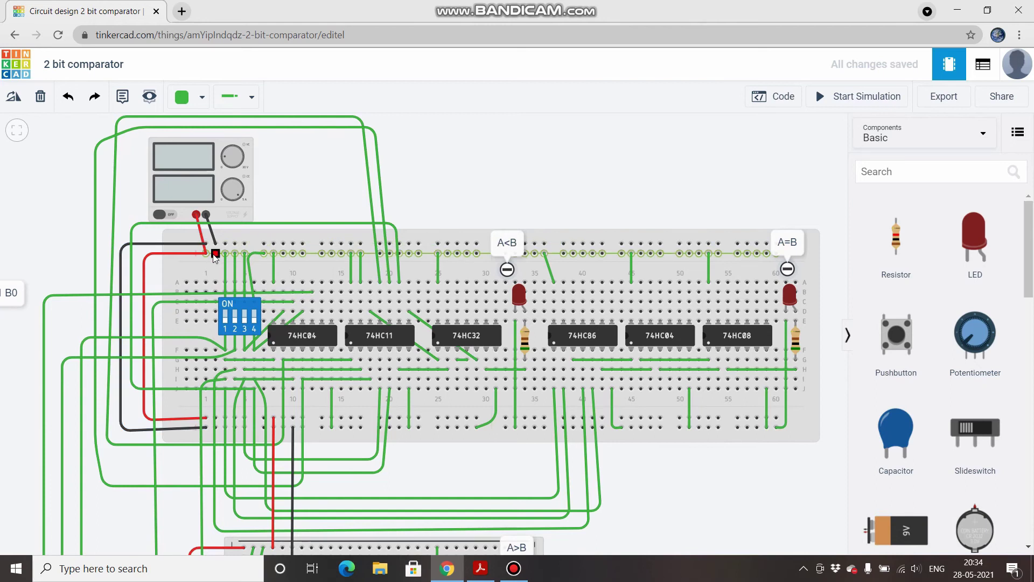
Step: Trace the power and ground wiring from the supply through the main breadboard's rails to the smaller A>B breadboard
{"action": "left_click_drag", "start_coordinate": [214, 256], "coordinate": [199, 237]}
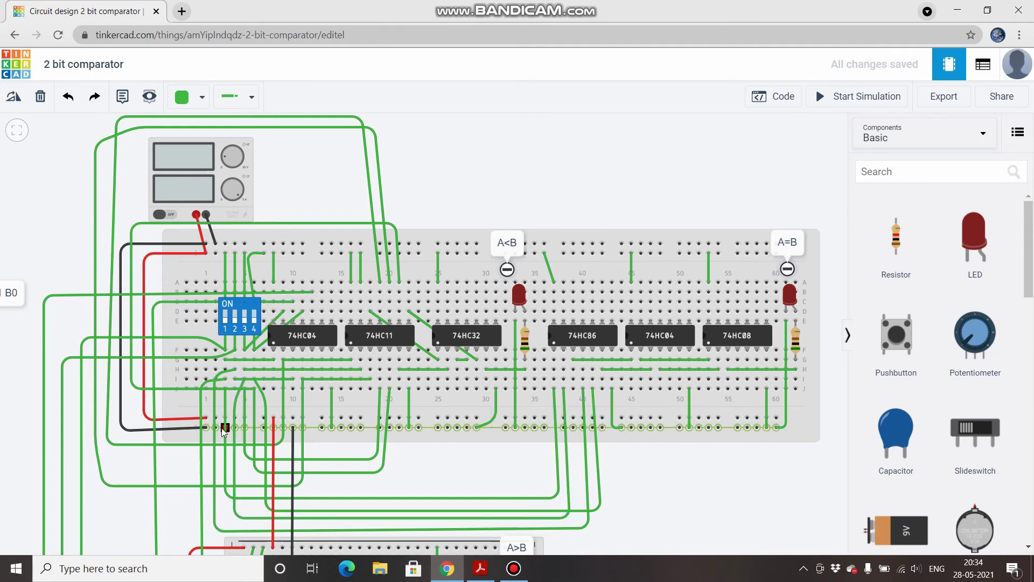
{"action": "left_click_drag", "start_coordinate": [435, 450], "coordinate": [457, 289]}
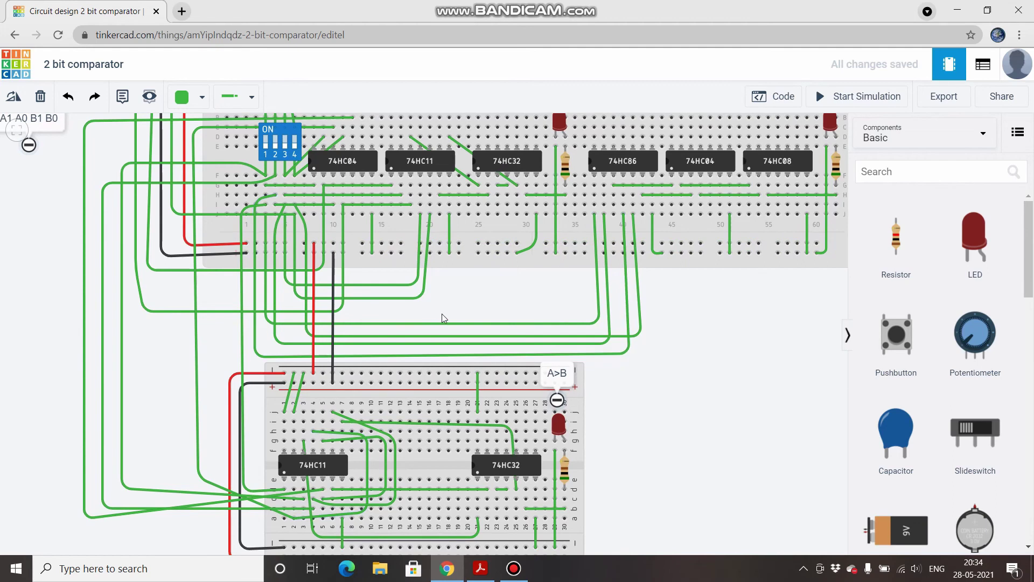
{"action": "left_click_drag", "start_coordinate": [442, 314], "coordinate": [460, 280]}
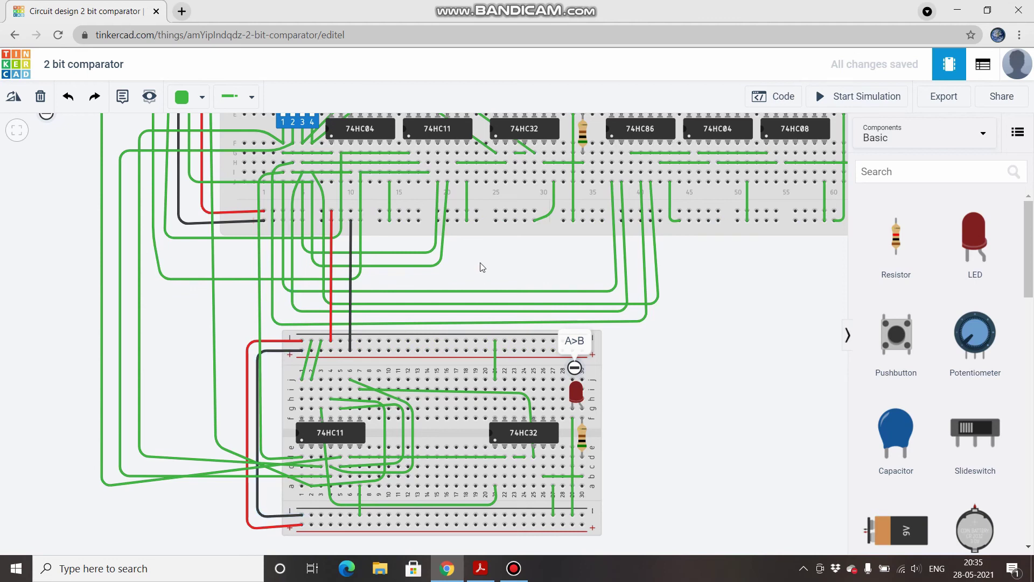
{"action": "left_click_drag", "start_coordinate": [480, 280], "coordinate": [429, 442]}
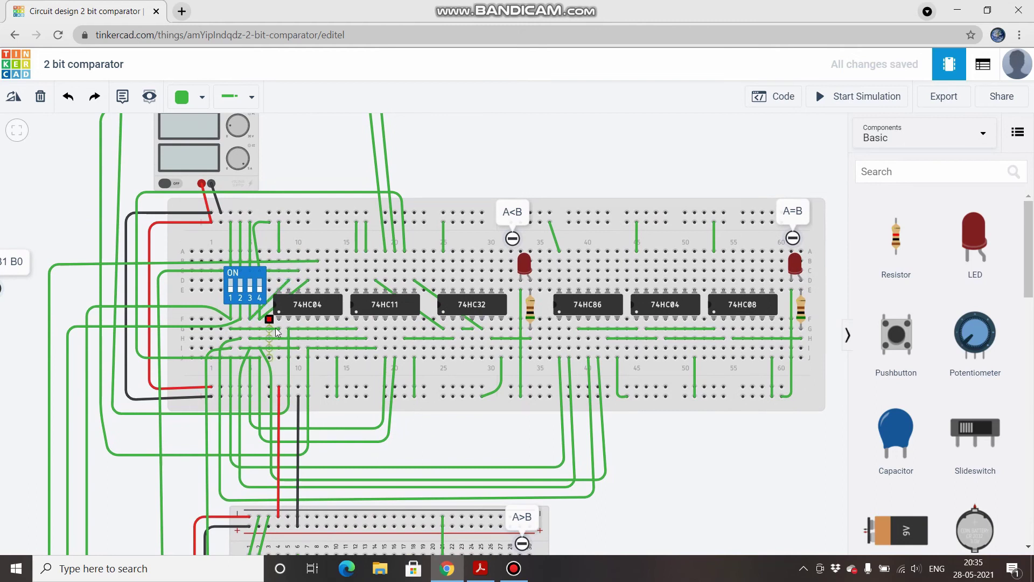
Step: Examine the four-way DIP switch, its rail connections and the wires carrying inputs A1, A0, B1 and B0 to the ICs
{"action": "scroll", "coordinate": [279, 312], "scroll_direction": "up", "scroll_amount": 3}
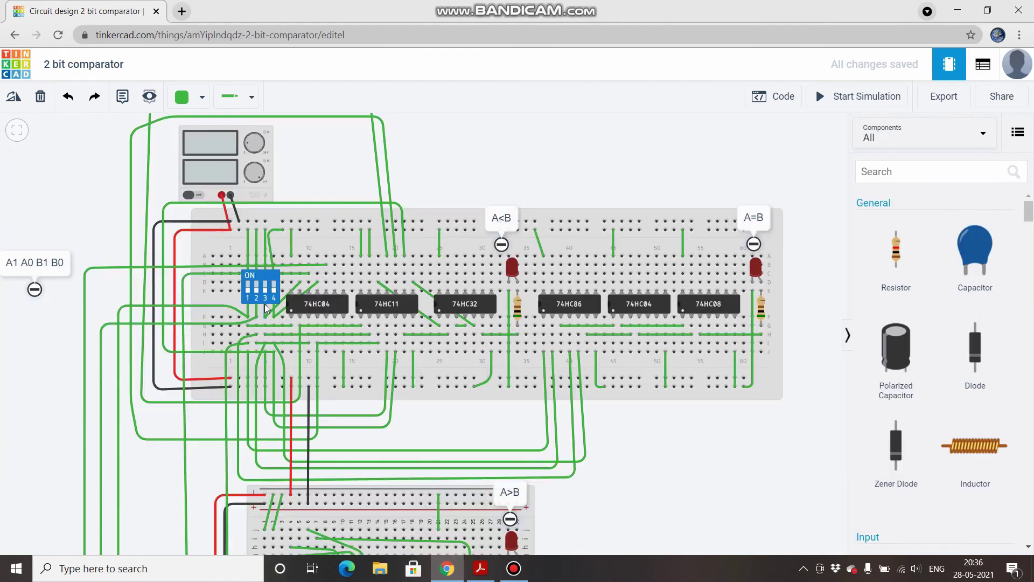
{"action": "scroll", "coordinate": [266, 279], "scroll_direction": "up", "scroll_amount": 5}
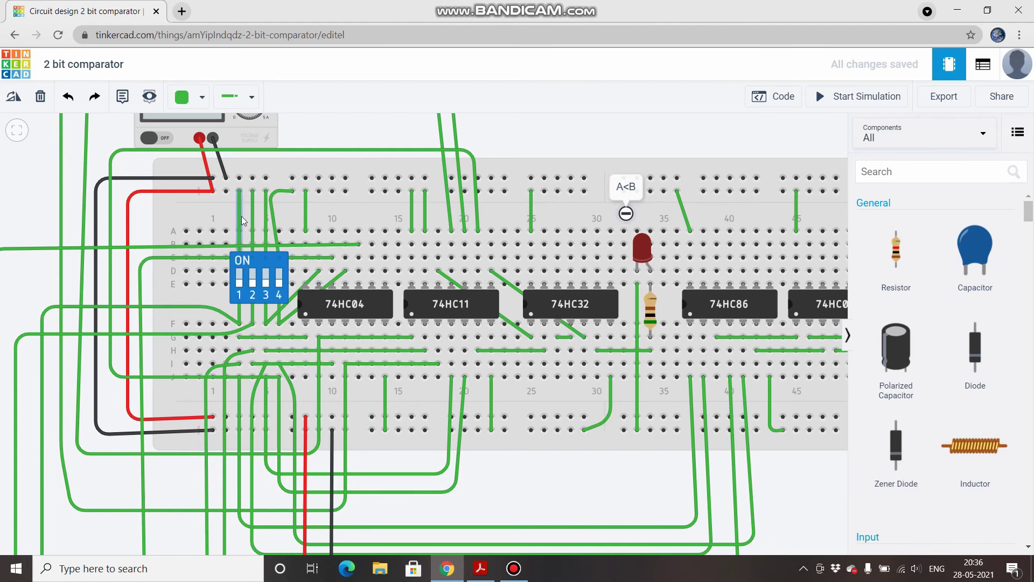
{"action": "scroll", "coordinate": [255, 325], "scroll_direction": "down", "scroll_amount": 4}
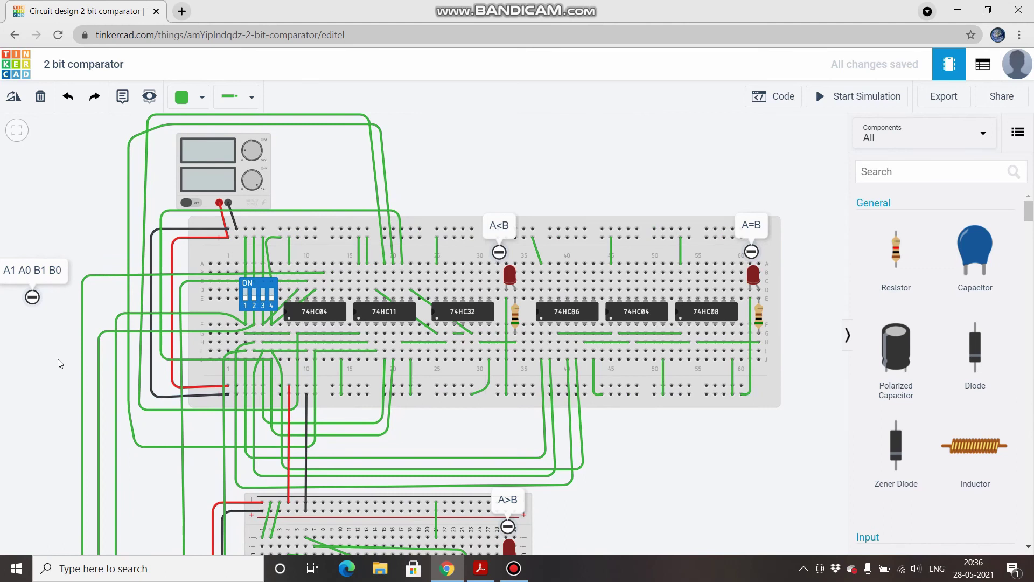
{"action": "left_click_drag", "start_coordinate": [58, 362], "coordinate": [72, 367]}
{"action": "scroll", "coordinate": [70, 358], "scroll_direction": "up", "scroll_amount": 1}
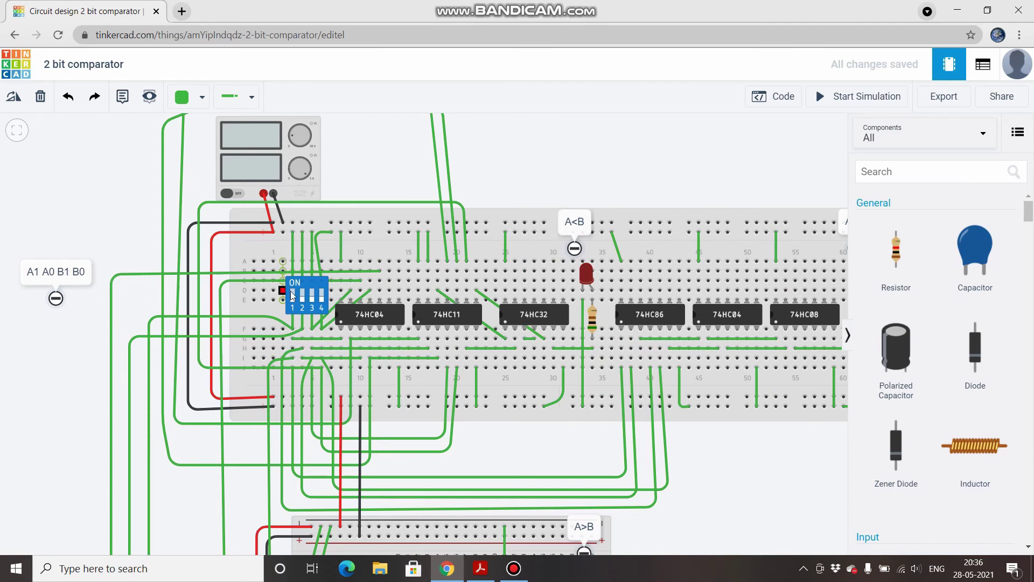
{"action": "scroll", "coordinate": [332, 326], "scroll_direction": "up", "scroll_amount": 4}
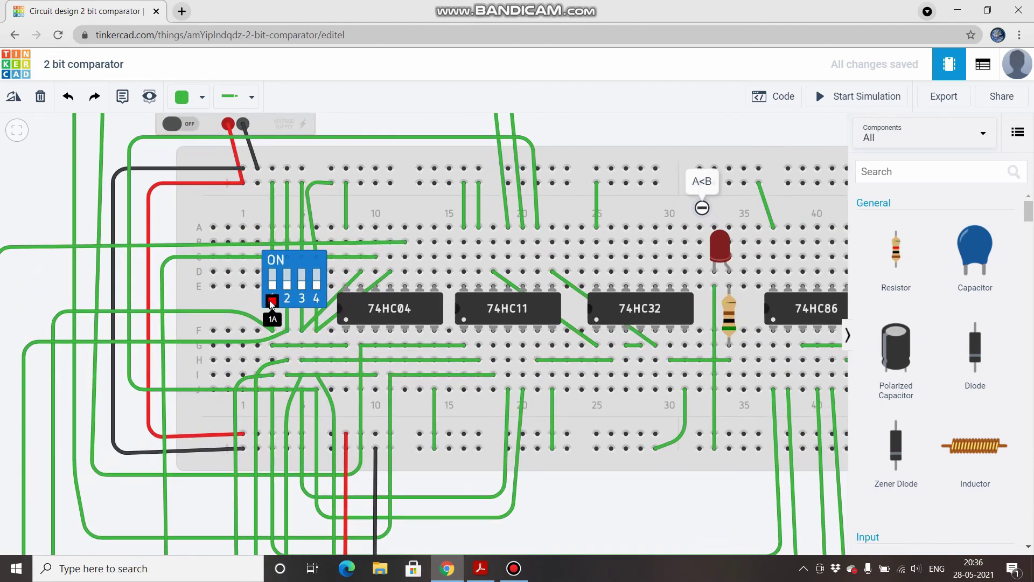
{"action": "scroll", "coordinate": [59, 318], "scroll_direction": "down", "scroll_amount": 2}
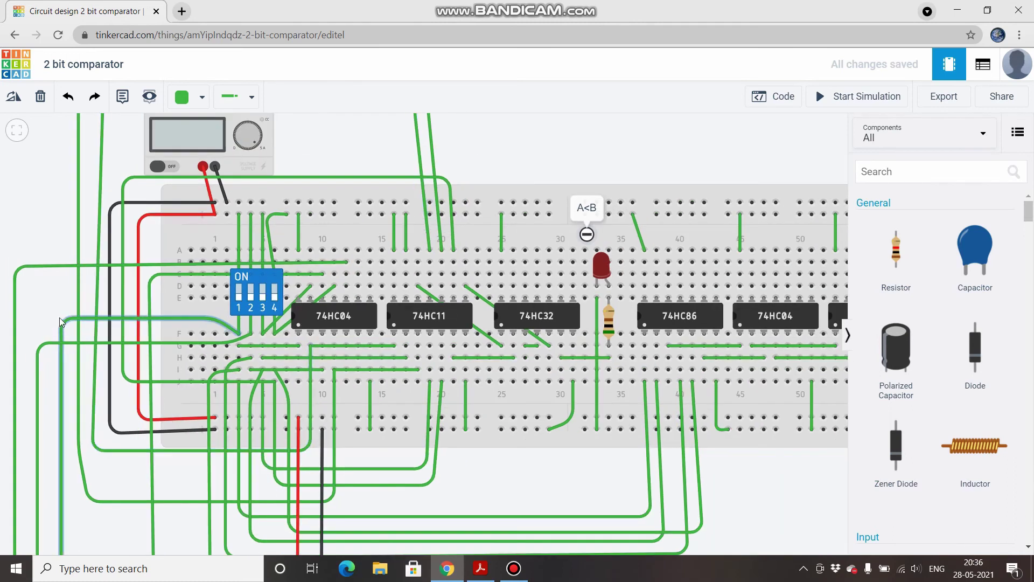
{"action": "left_click_drag", "start_coordinate": [88, 306], "coordinate": [191, 322]}
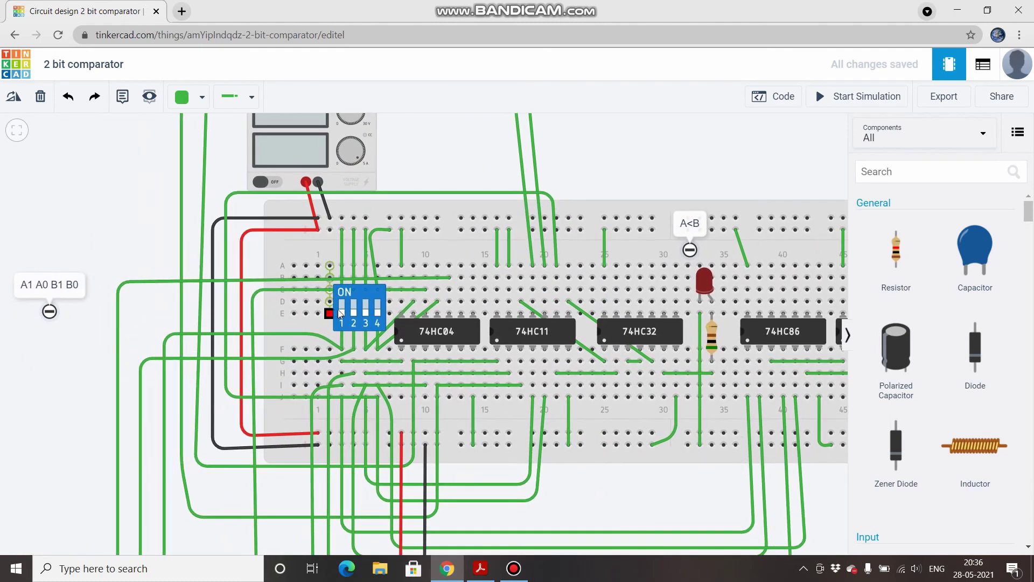
{"action": "left_click", "coordinate": [366, 316]}
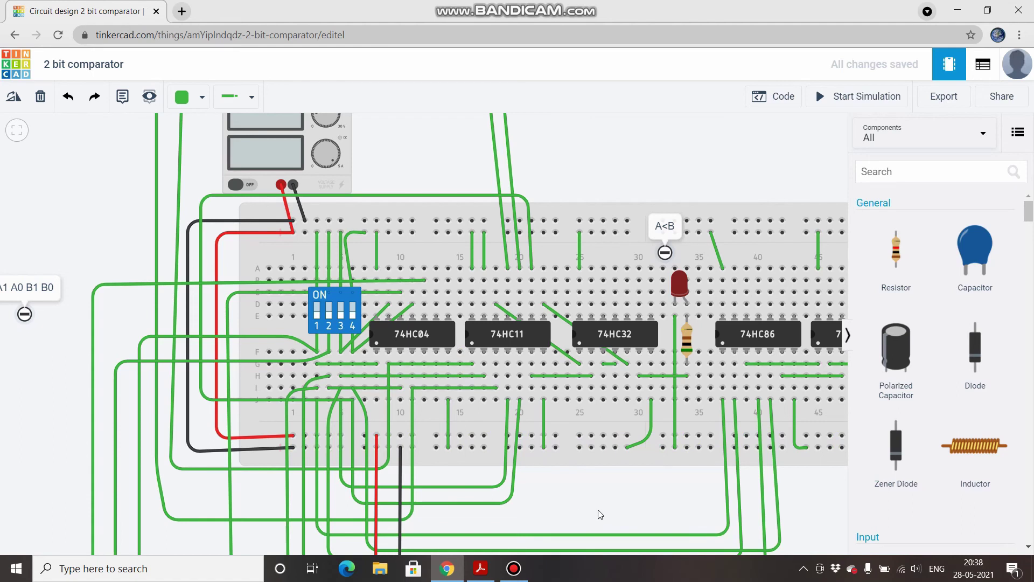
Step: Start the comparator simulation with the DIP switch and the A<B, A=B and A>B LEDs all in view
{"action": "scroll", "coordinate": [600, 515], "scroll_direction": "down", "scroll_amount": 5}
{"action": "left_click_drag", "start_coordinate": [475, 421], "coordinate": [482, 396]}
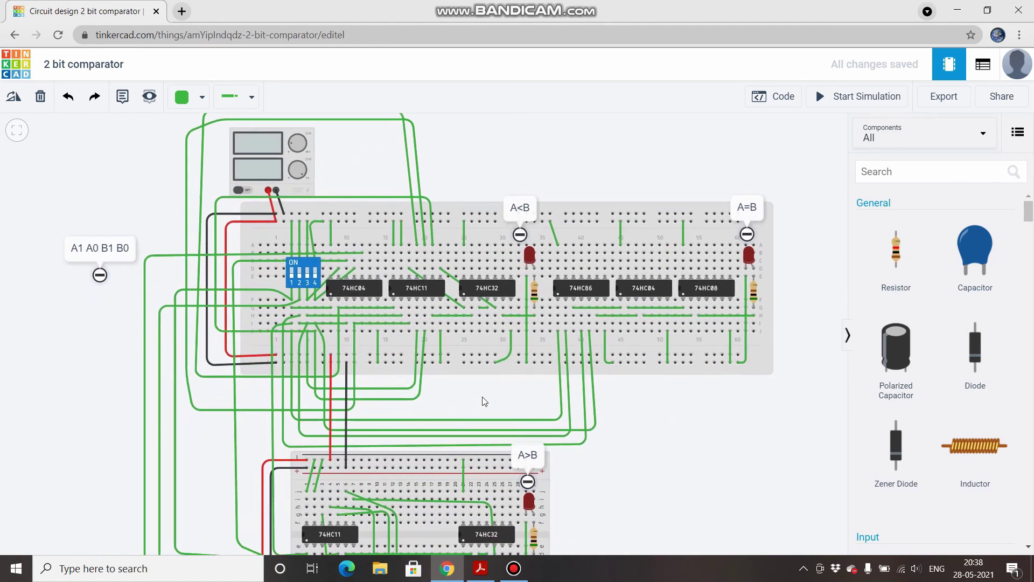
{"action": "left_click", "coordinate": [859, 96]}
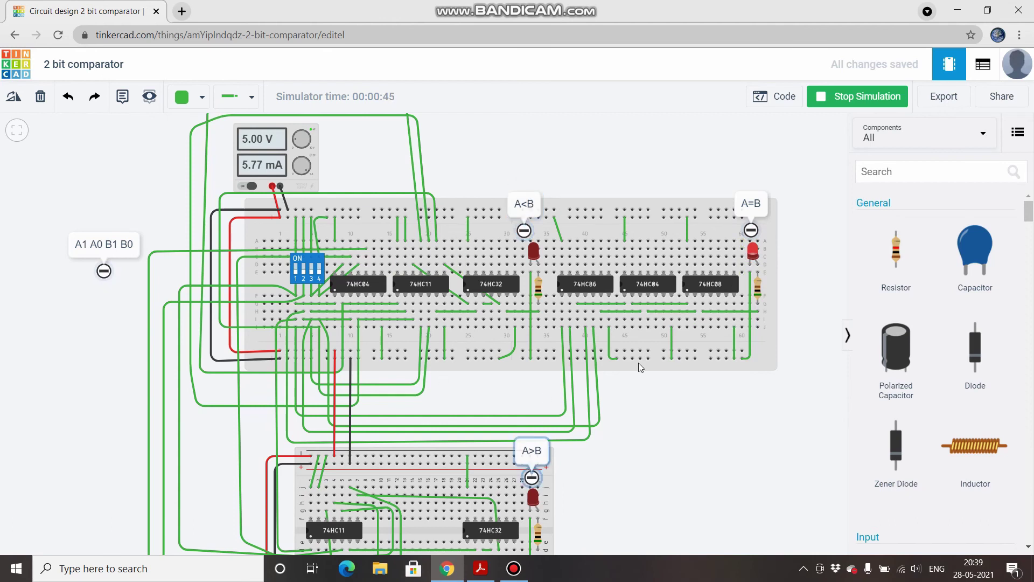
Step: Toggle the DIP switches through different A1 A0 B1 B0 combinations to test the A<B, A=B and A>B LEDs
{"action": "left_click", "coordinate": [319, 272]}
{"action": "left_click", "coordinate": [319, 268]}
{"action": "left_click", "coordinate": [315, 274]}
{"action": "left_click", "coordinate": [304, 270]}
{"action": "left_click", "coordinate": [304, 270]}
{"action": "left_click", "coordinate": [320, 267]}
{"action": "left_click", "coordinate": [301, 270]}
{"action": "left_click", "coordinate": [313, 269]}
{"action": "left_click", "coordinate": [319, 267]}
{"action": "left_click", "coordinate": [320, 269]}
{"action": "left_click", "coordinate": [305, 275]}
{"action": "left_click", "coordinate": [297, 273]}
{"action": "left_click", "coordinate": [305, 275]}
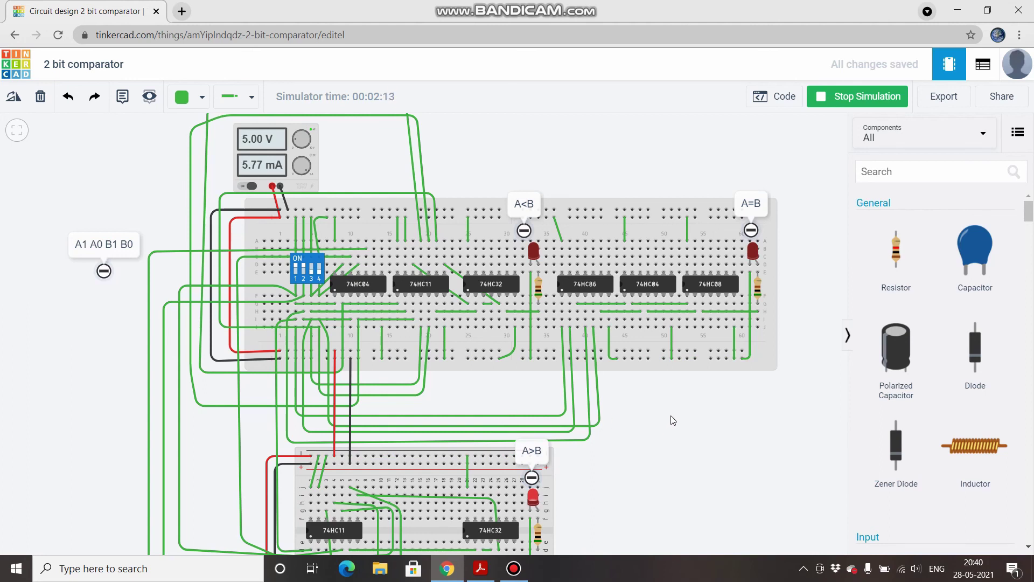
{"action": "left_click", "coordinate": [809, 97]}
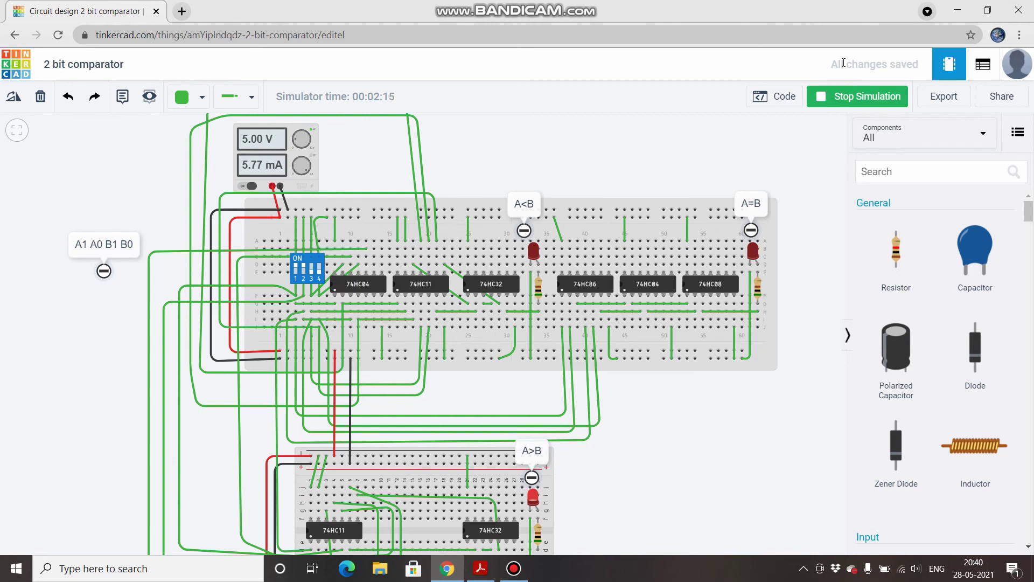